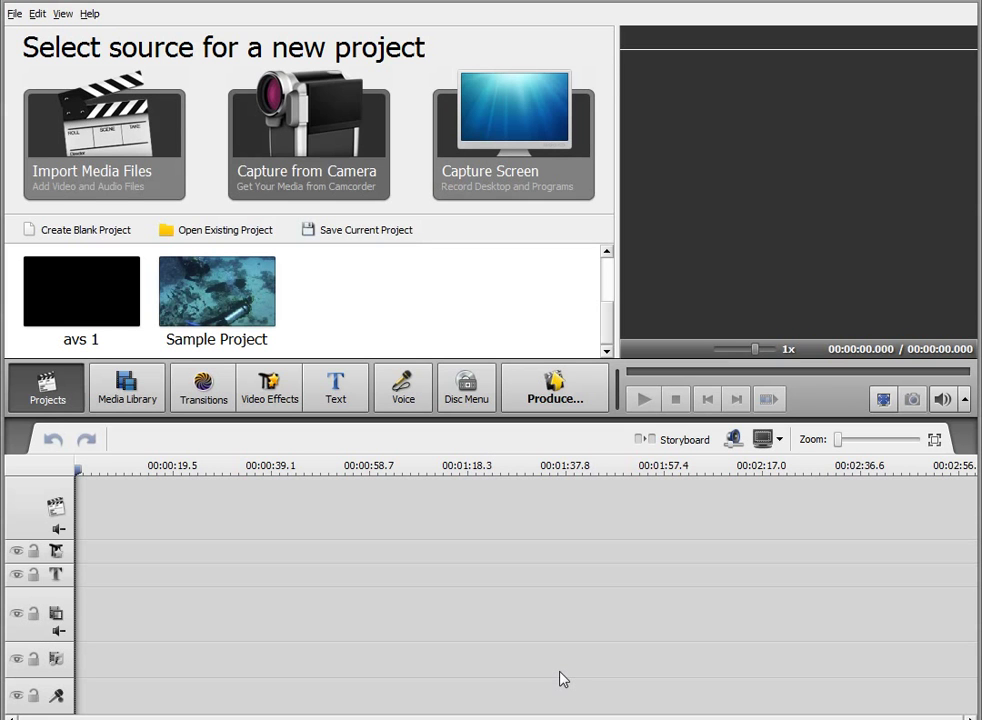
# Create a blank project and import the media files from "A business that will rock you!" through P1030341 in the AVS video tutorial folder.
pyautogui.click(96, 234)
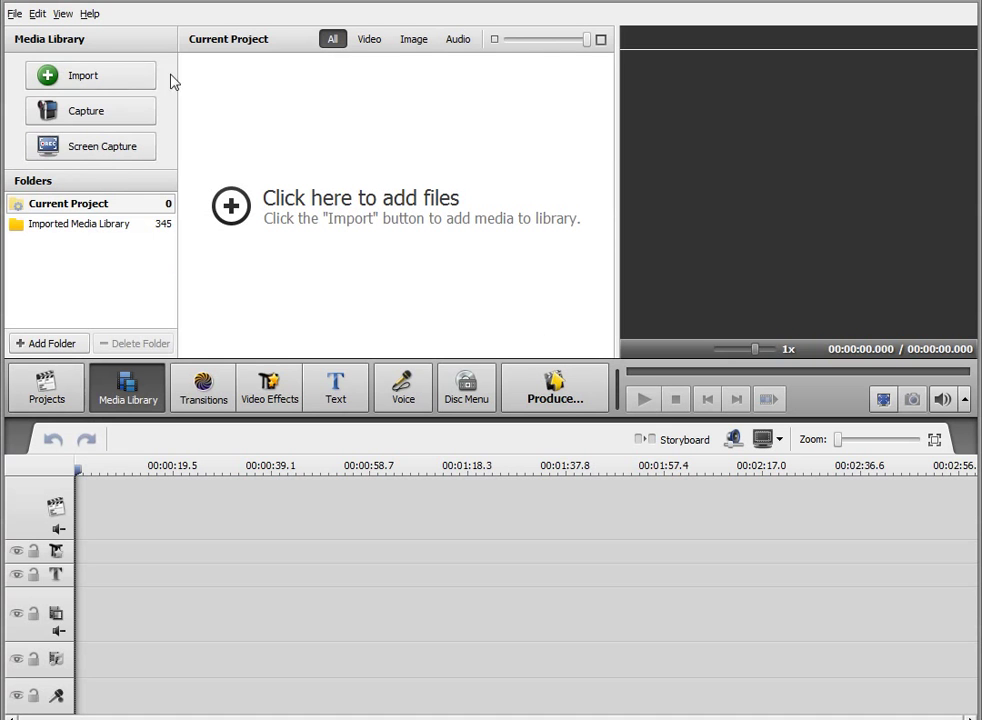
pyautogui.click(87, 80)
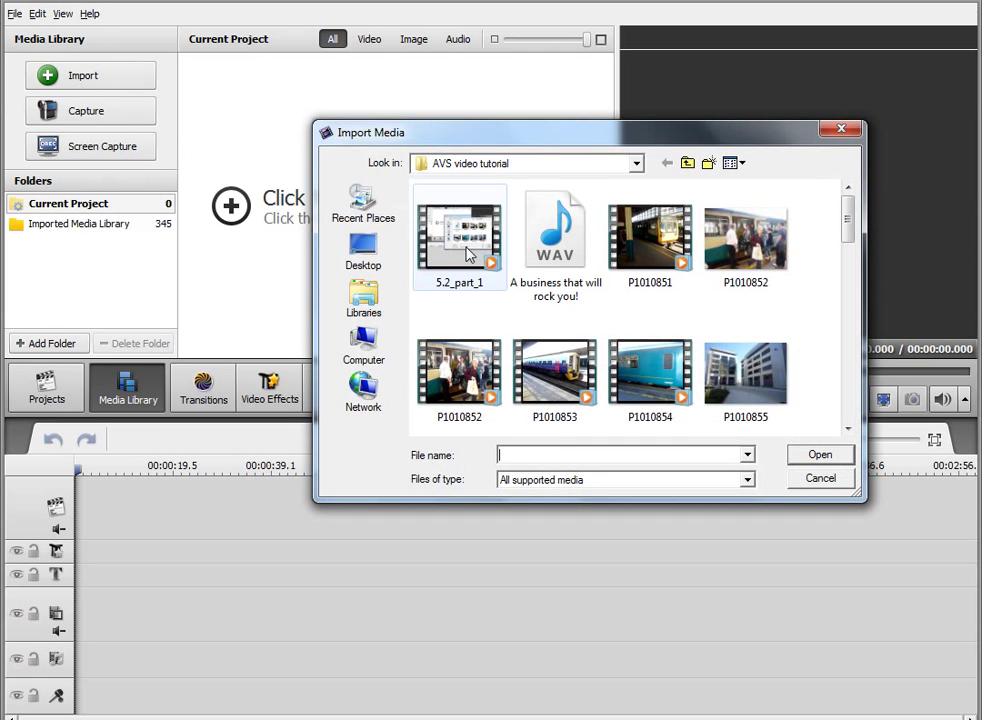
pyautogui.click(470, 252)
pyautogui.click(555, 240)
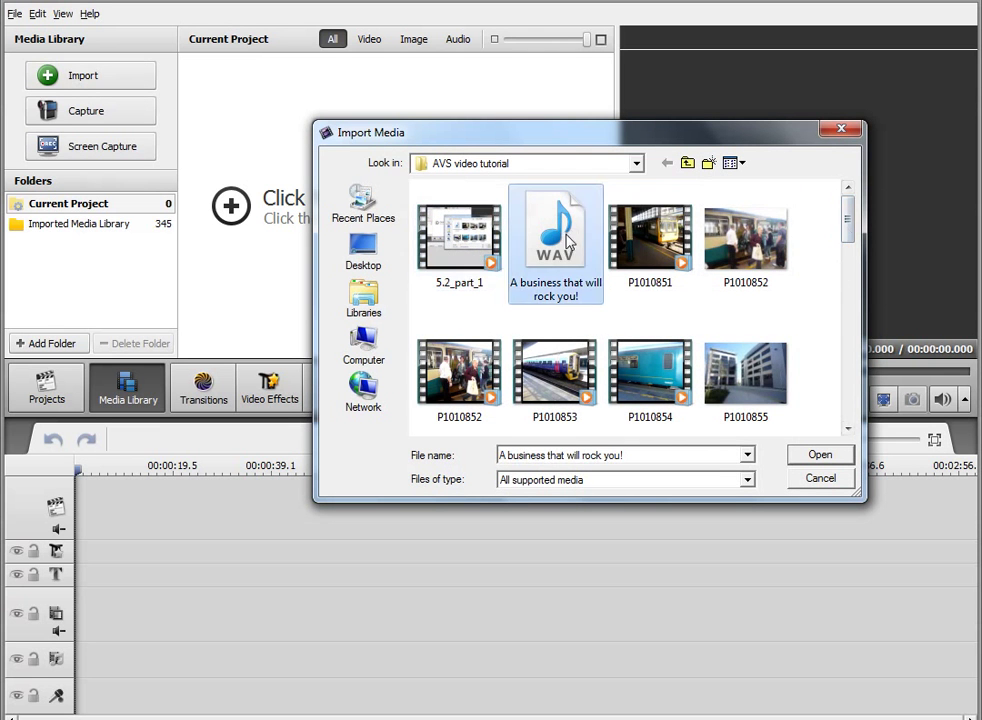
pyautogui.moveTo(849, 222); pyautogui.dragTo(864, 296)
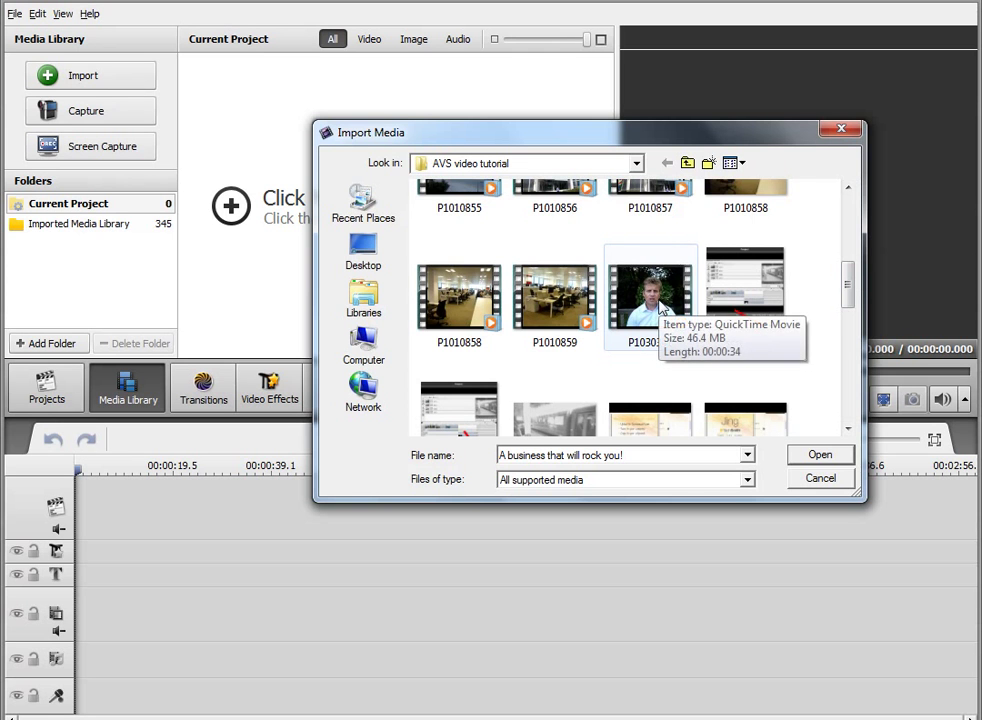
pyautogui.keyDown('shift'); pyautogui.click(661, 311); pyautogui.keyUp('shift')
pyautogui.click(820, 455)
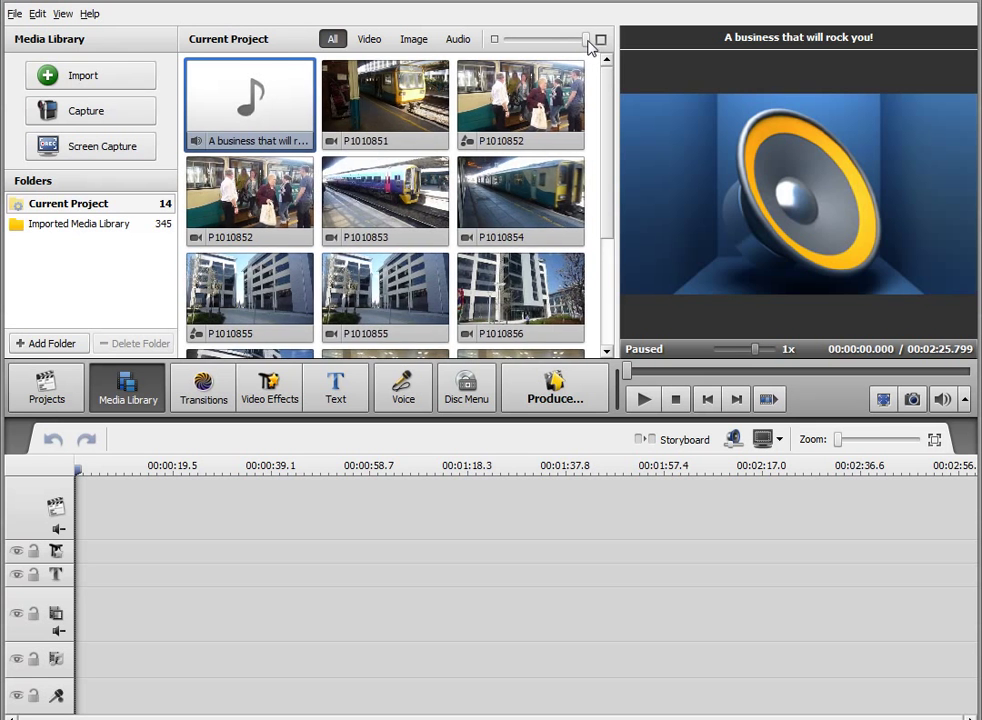
# Shrink the media library thumbnails and filter the project files by video, image and audio in turn.
pyautogui.moveTo(592, 45); pyautogui.dragTo(537, 50)
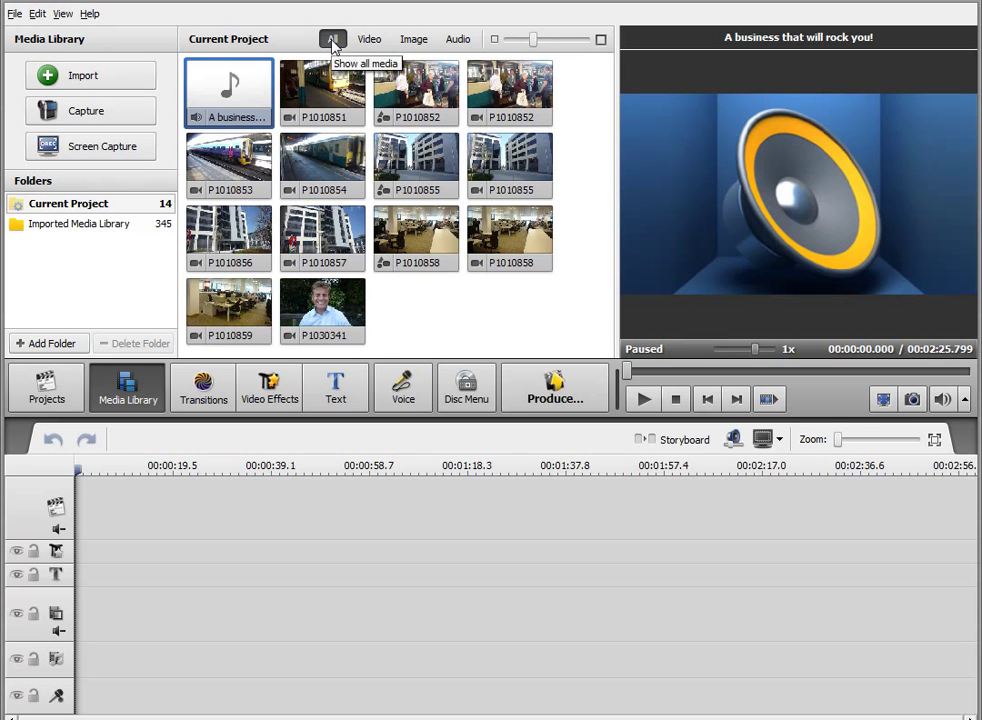
pyautogui.click(367, 40)
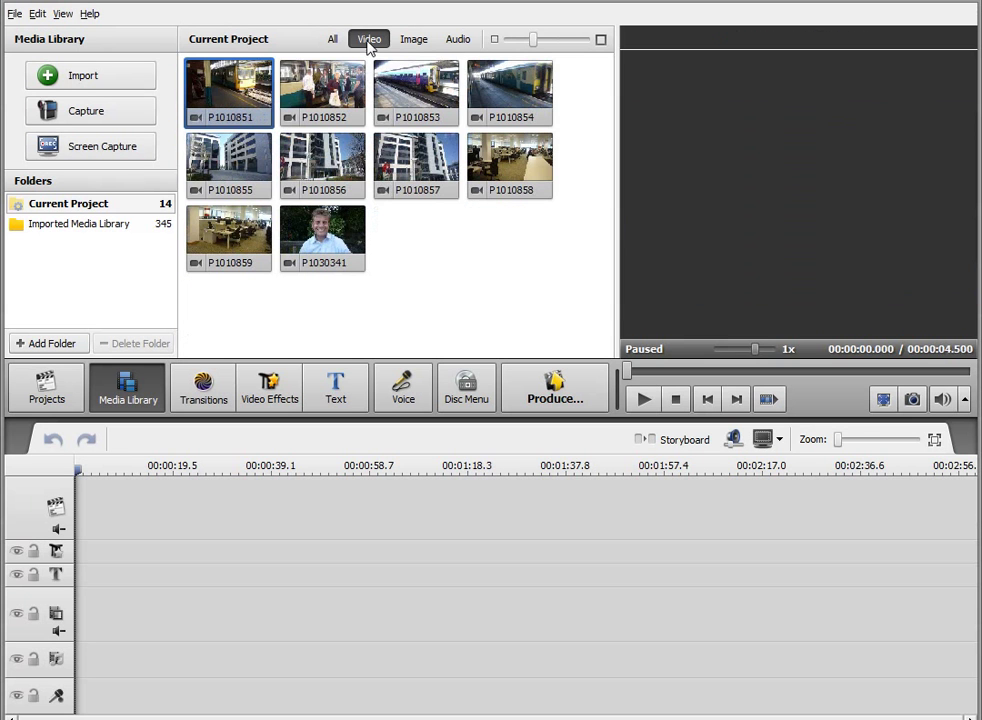
pyautogui.click(413, 40)
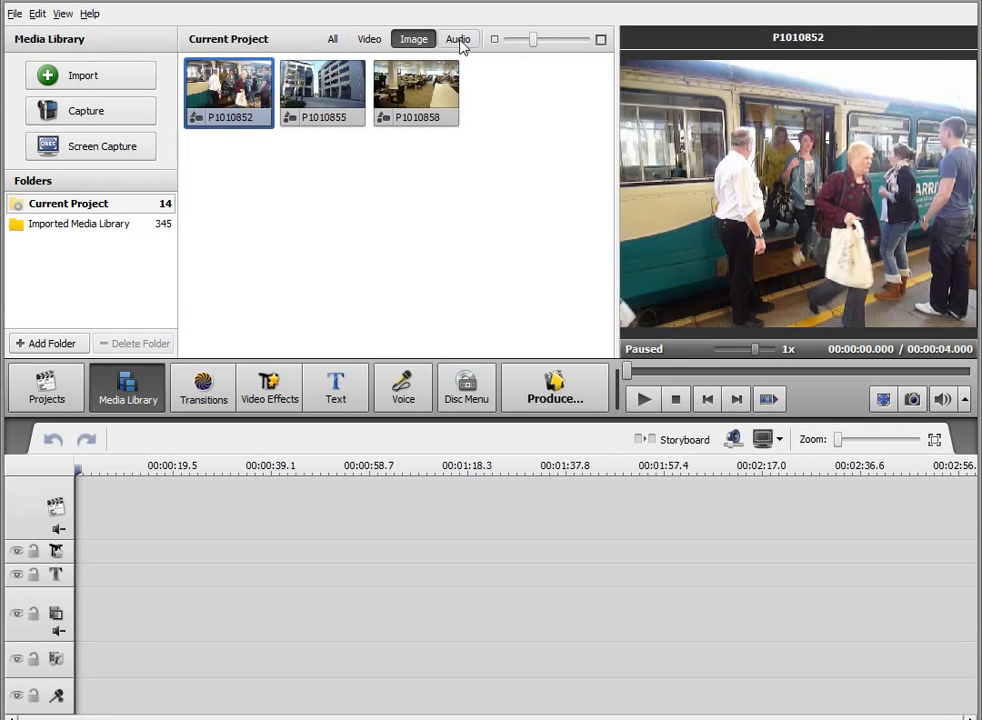
pyautogui.click(459, 40)
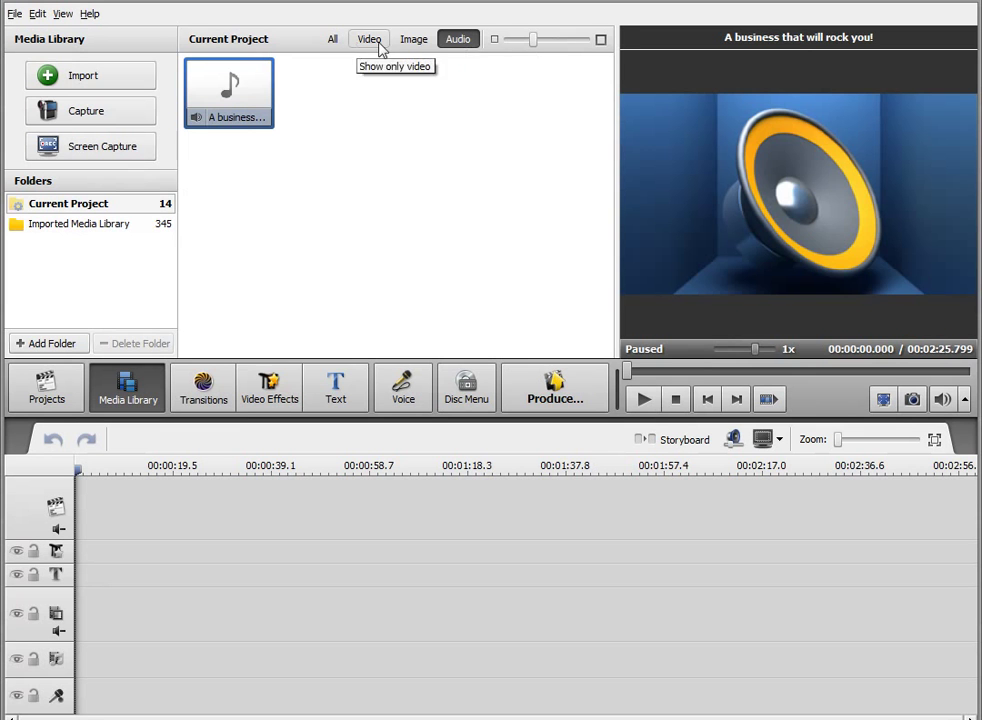
# Place the P1010855 building image at the start of the main video track and enlarge the timeline scale.
pyautogui.click(414, 40)
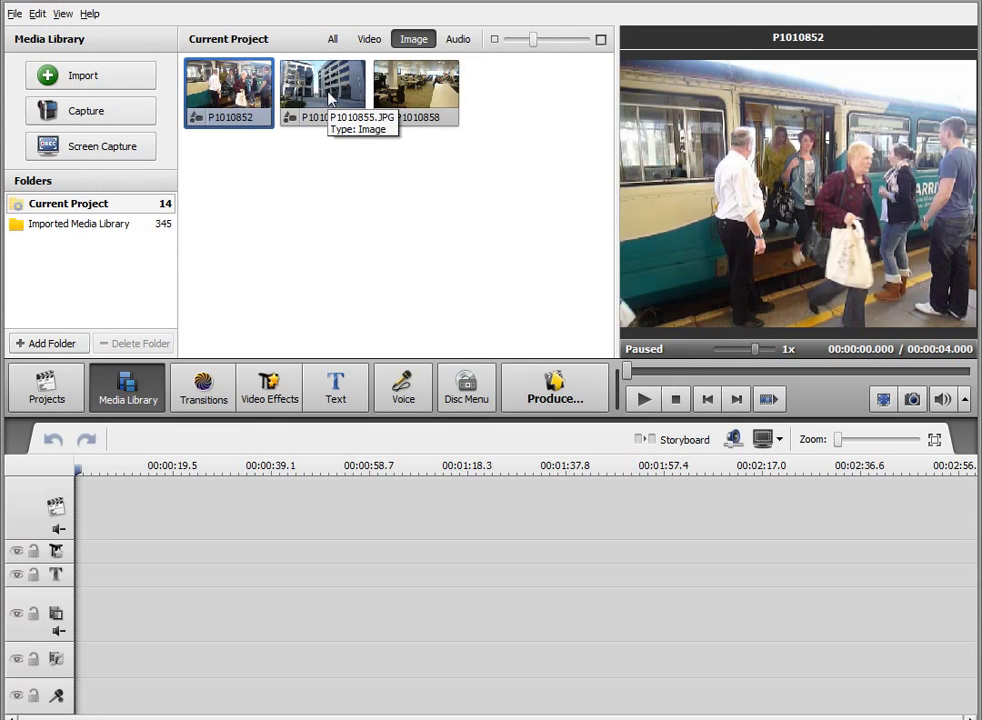
pyautogui.moveTo(328, 97); pyautogui.dragTo(138, 520)
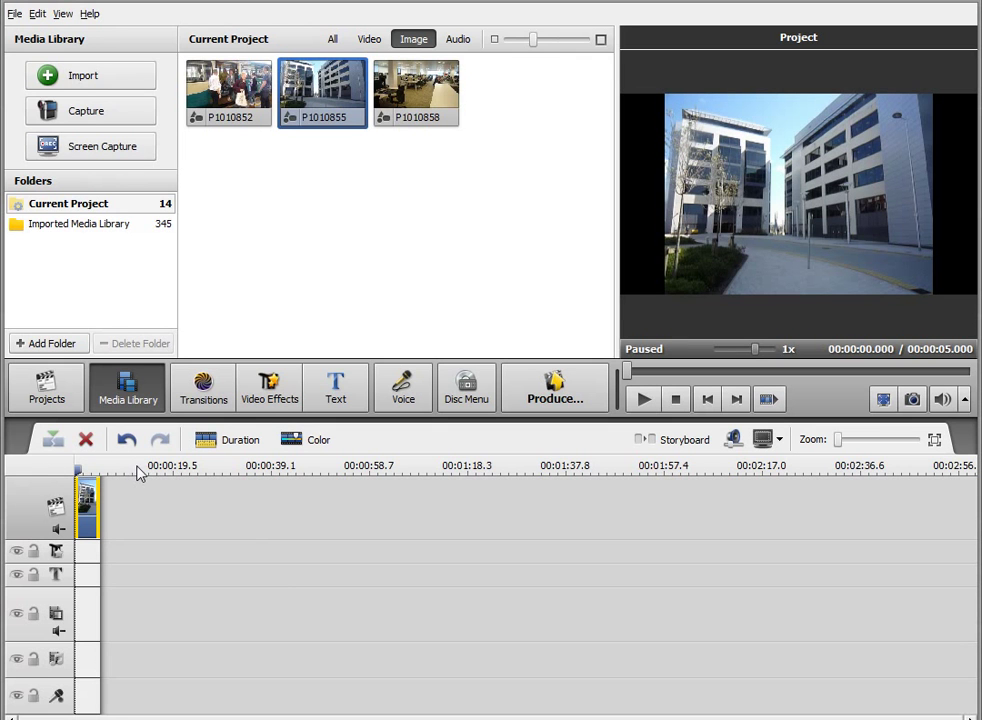
pyautogui.moveTo(140, 472); pyautogui.dragTo(362, 467)
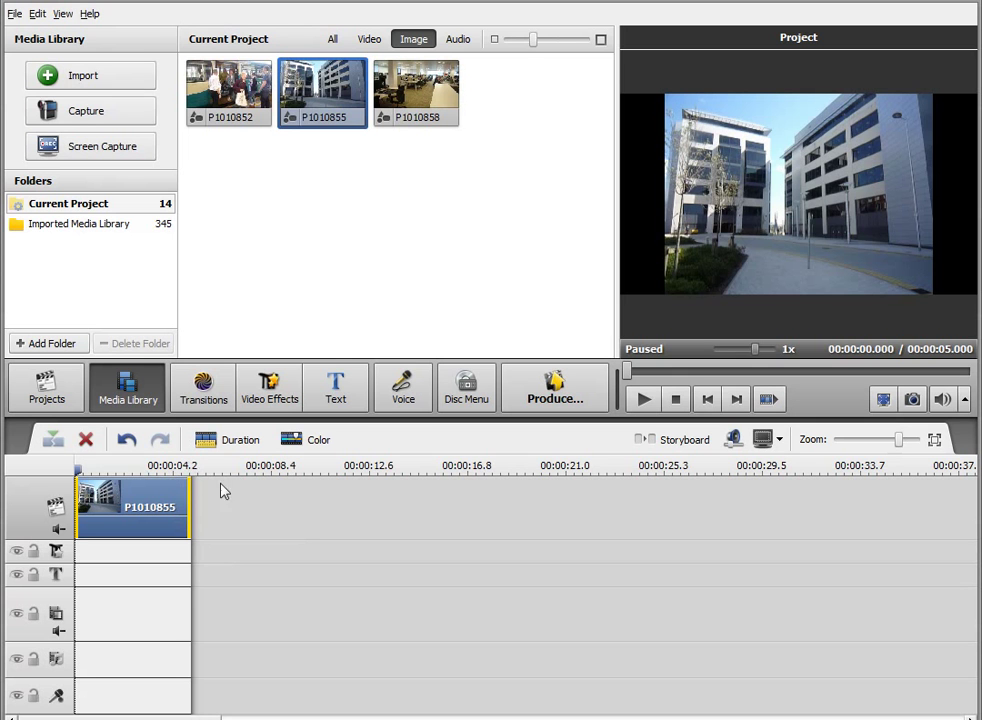
# Add the video clips P1010851, P1010852 and P1010854 in that order after the image on the main video track.
pyautogui.click(369, 40)
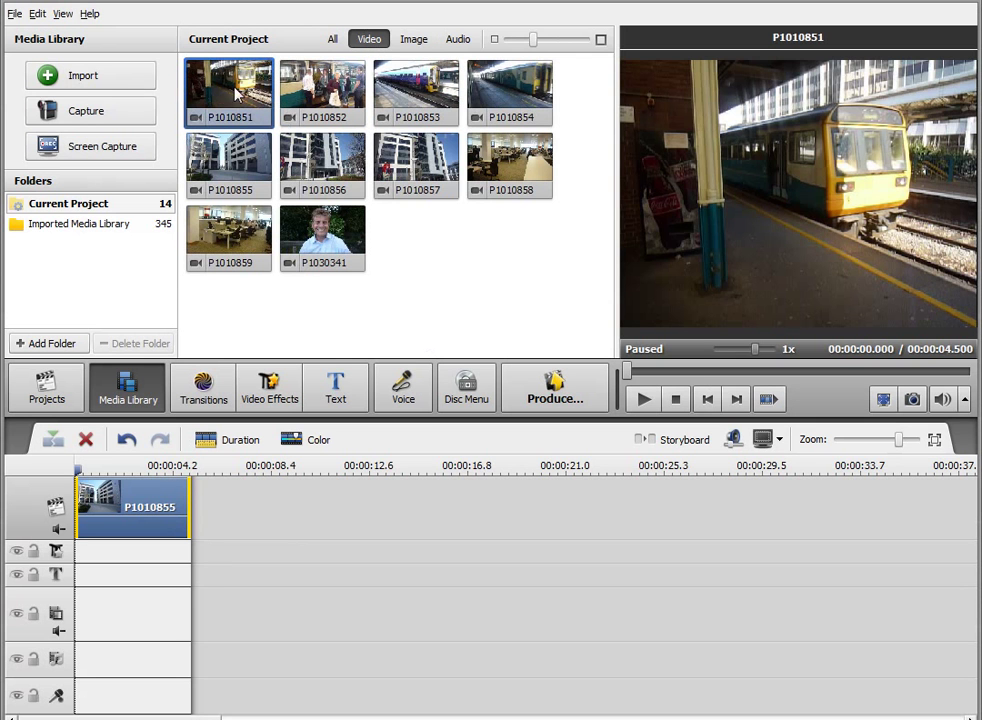
pyautogui.moveTo(184, 72); pyautogui.dragTo(310, 517)
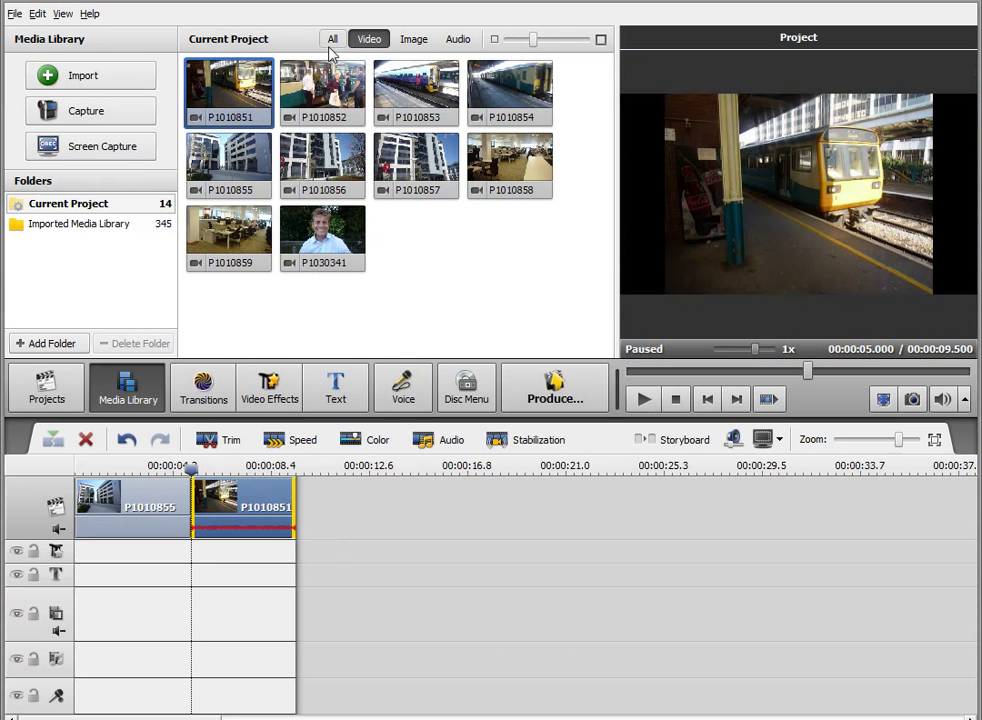
pyautogui.moveTo(322, 88); pyautogui.dragTo(331, 510)
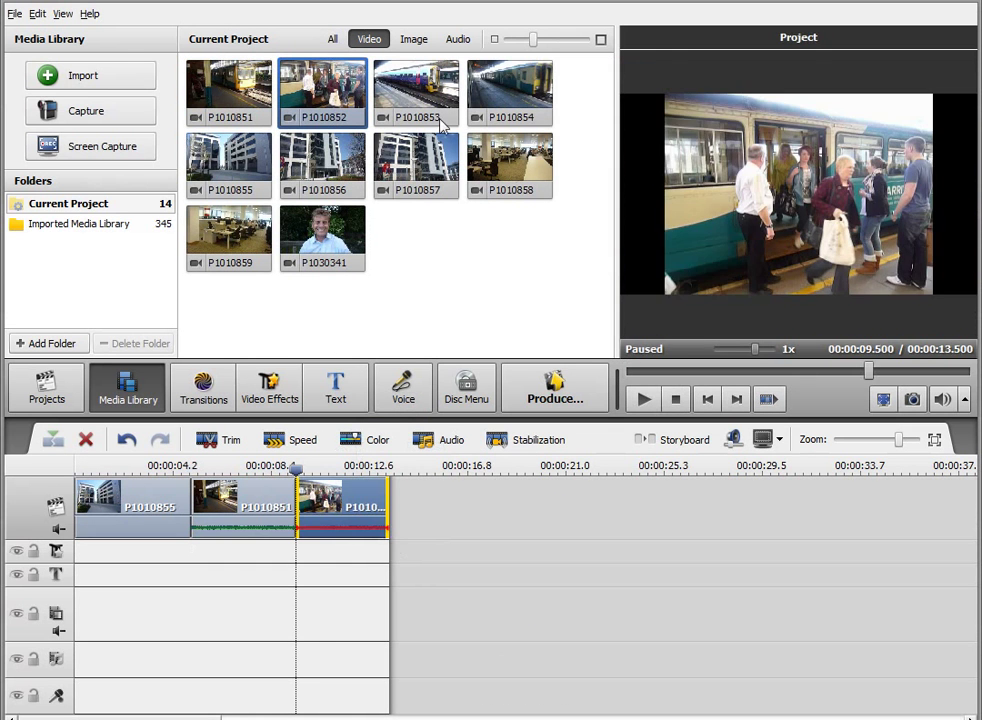
pyautogui.moveTo(510, 88); pyautogui.dragTo(410, 510)
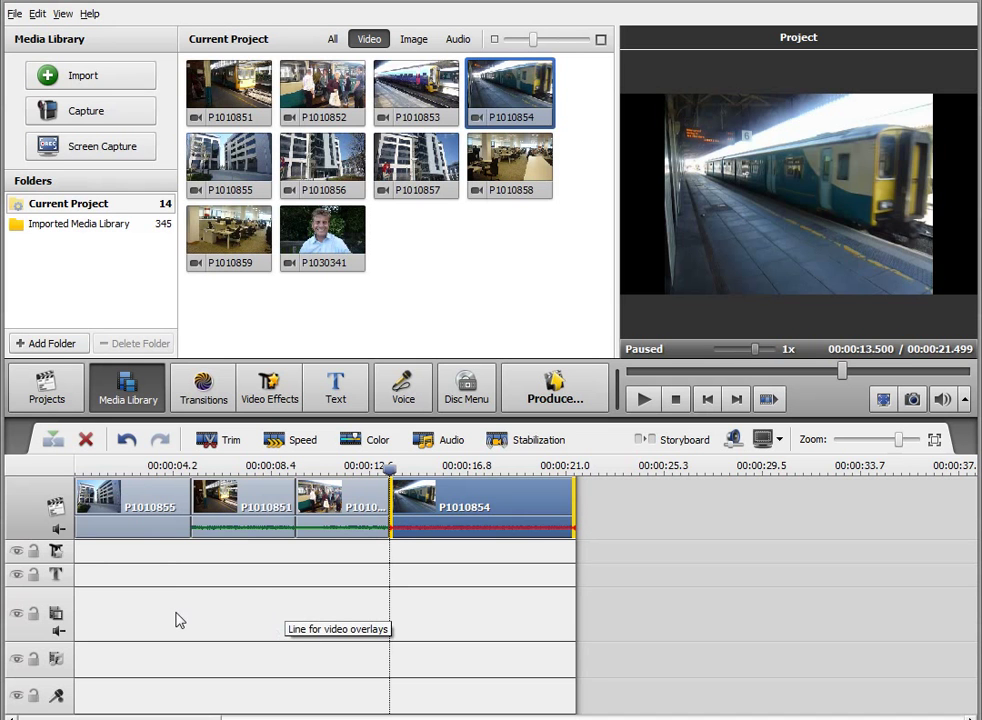
pyautogui.click(103, 499)
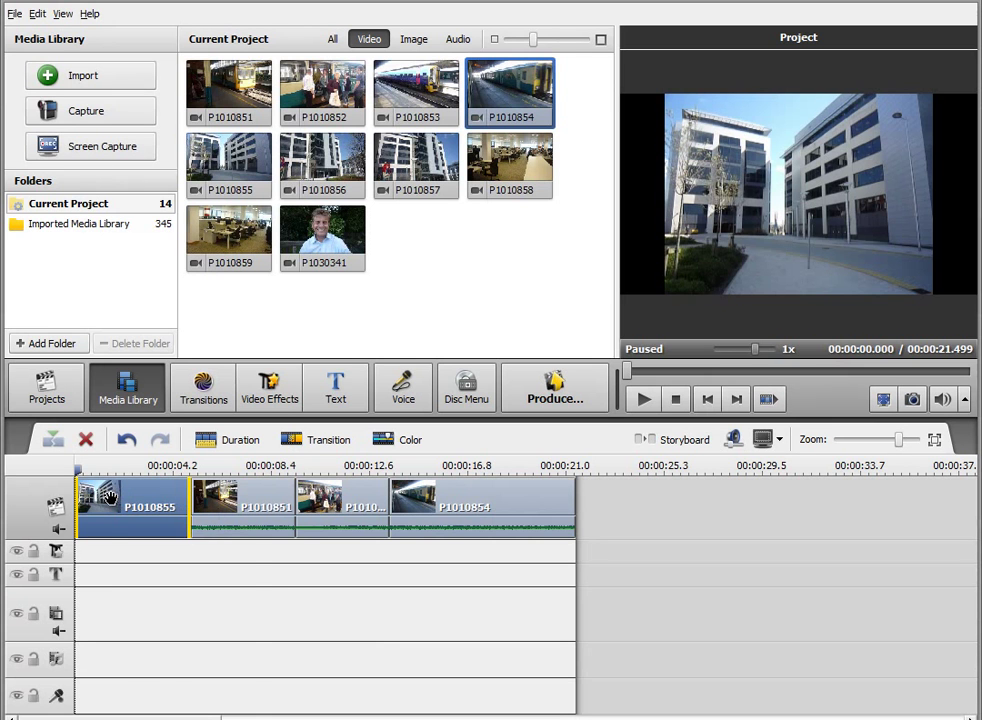
pyautogui.rightClick(110, 498)
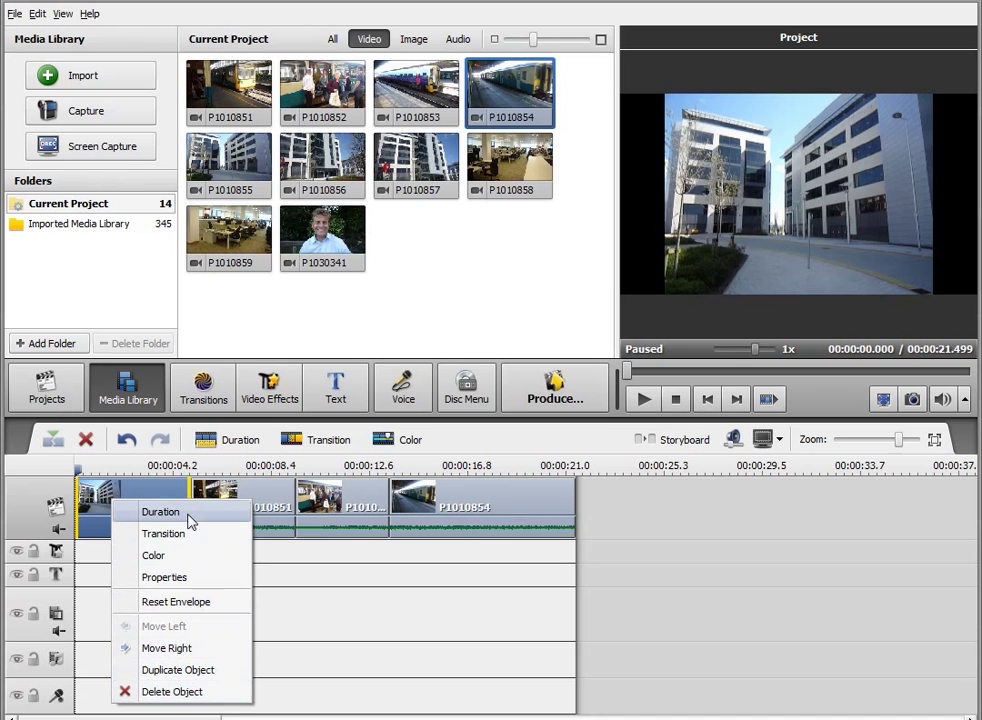
pyautogui.press('Escape')
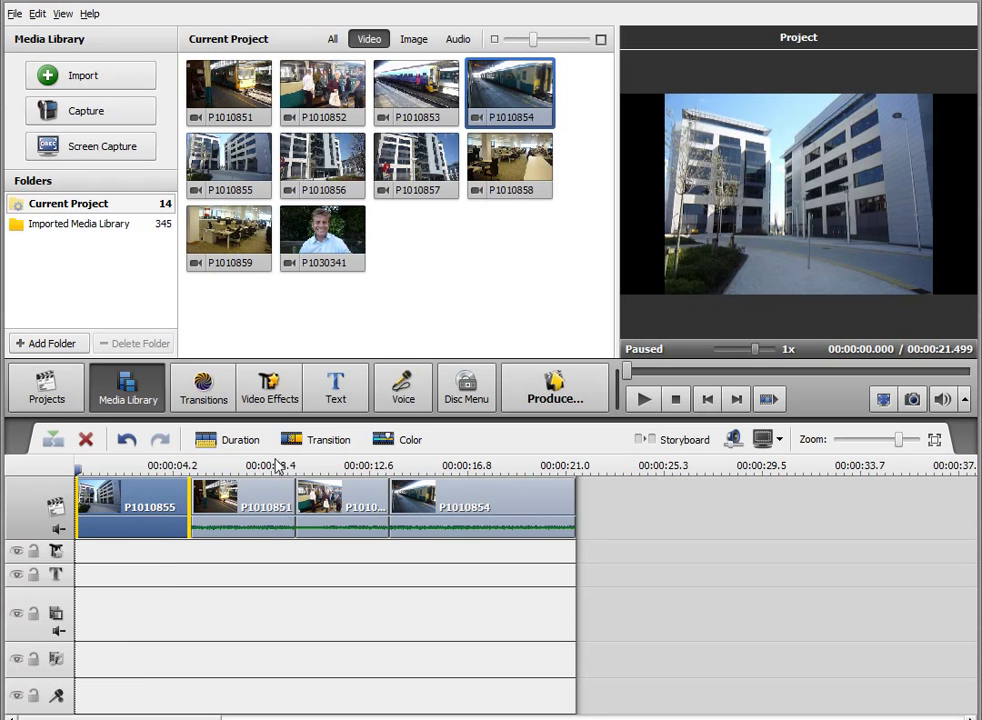
pyautogui.click(238, 441)
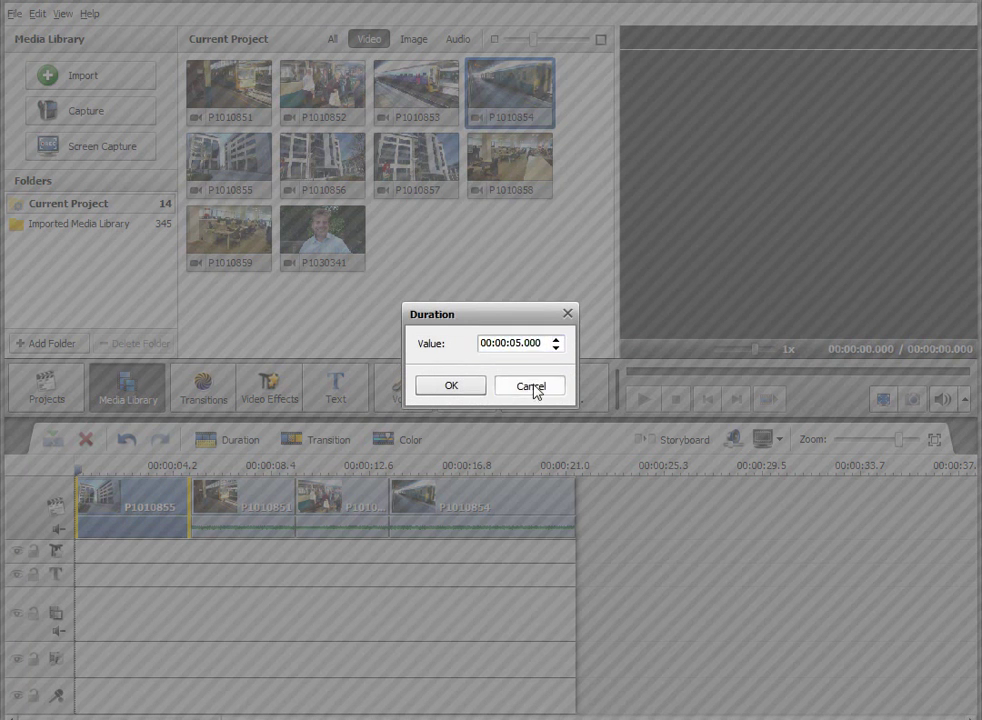
pyautogui.click(531, 386)
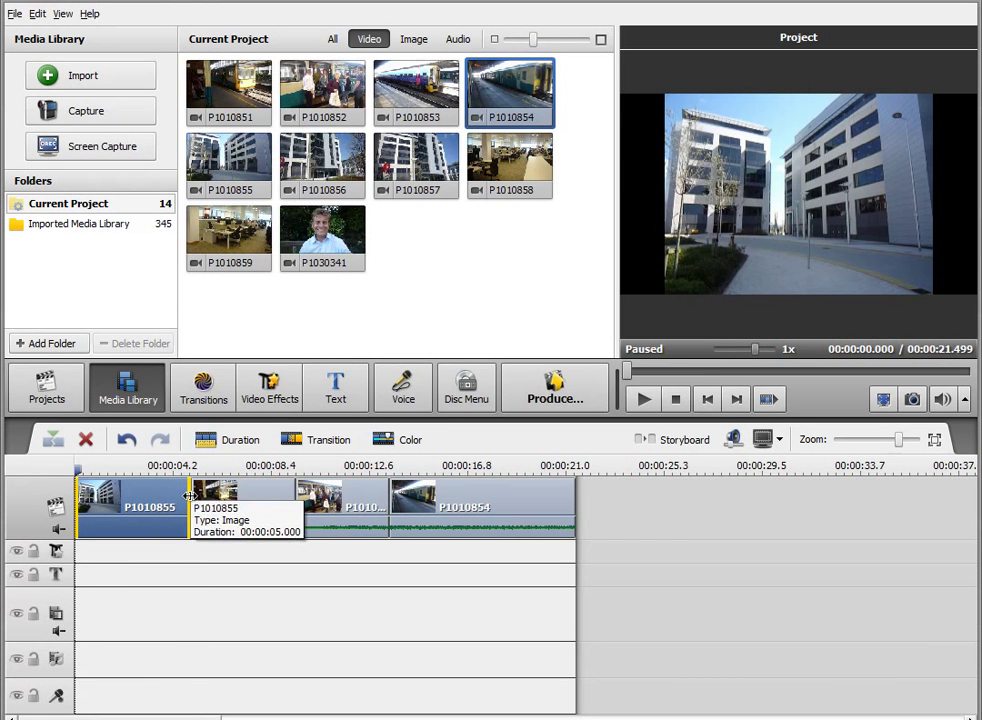
# Shorten the P1010855 image on the timeline to about 1.4 seconds by moving its end edge.
pyautogui.click(189, 496)
pyautogui.moveTo(189, 496); pyautogui.dragTo(101, 476)
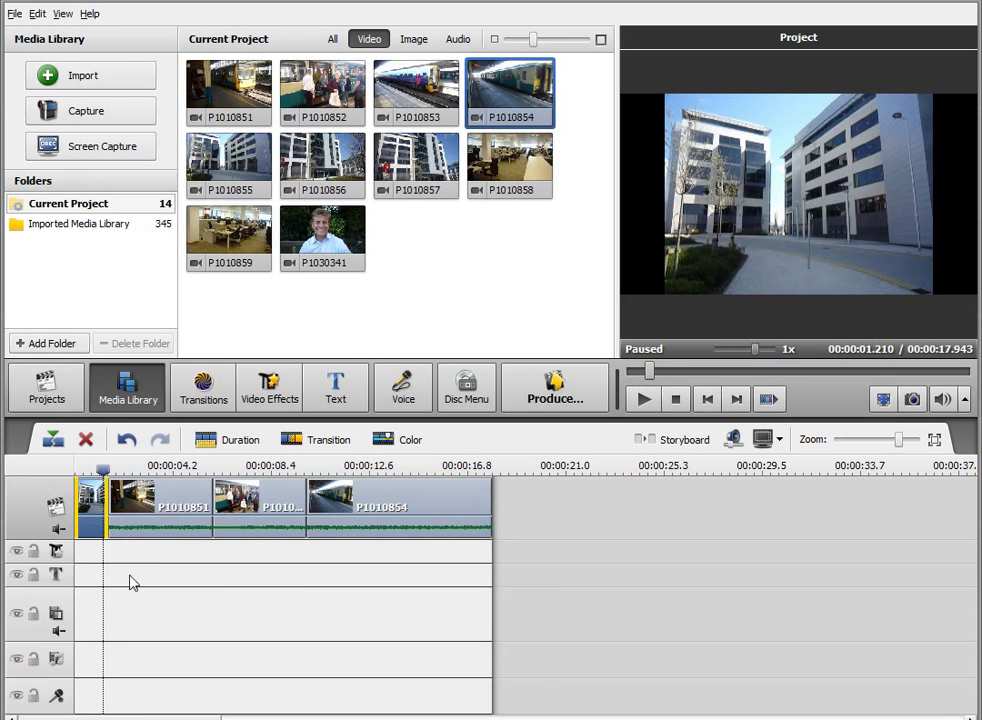
# Trim the P1010851 clip on the timeline to start at 00:00:01.319 and end at 00:00:03.903.
pyautogui.click(160, 492)
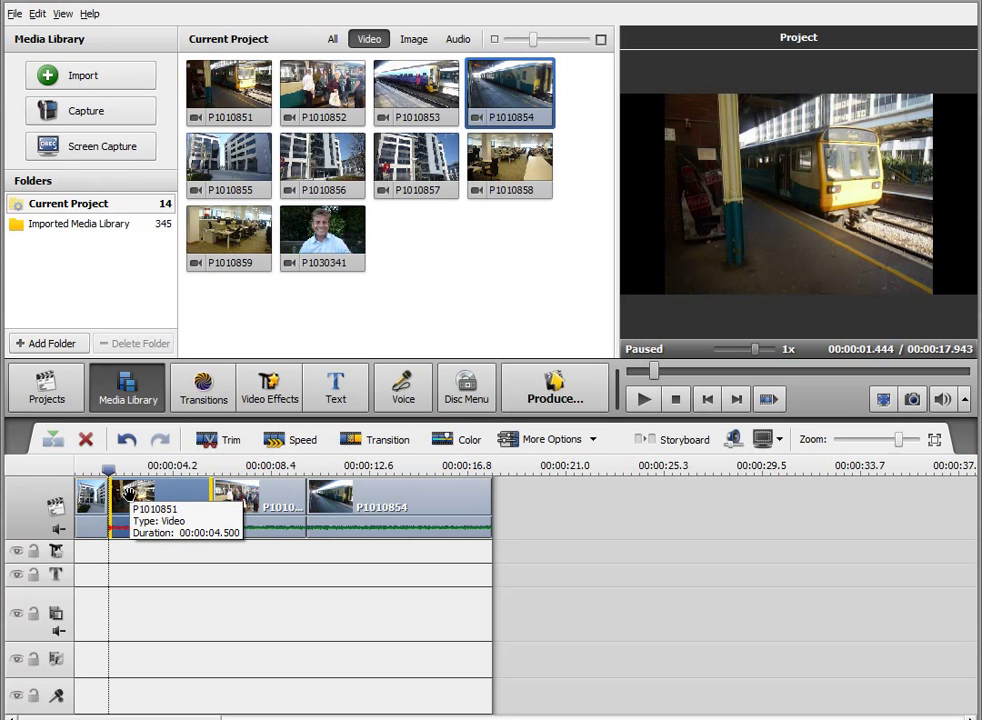
pyautogui.click(224, 440)
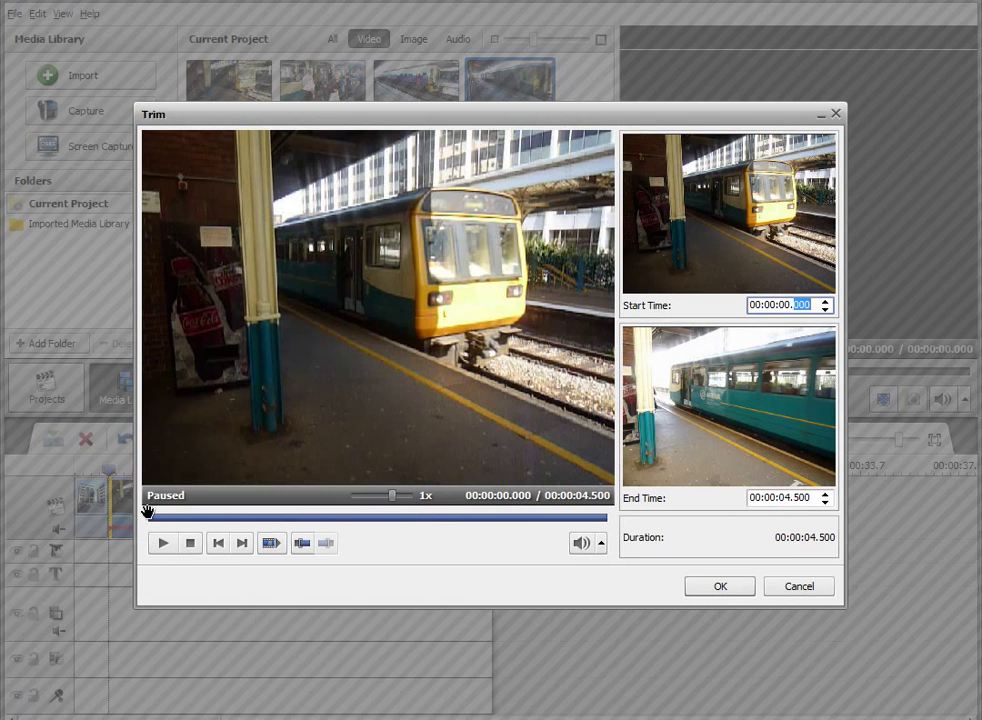
pyautogui.moveTo(149, 514); pyautogui.dragTo(284, 514)
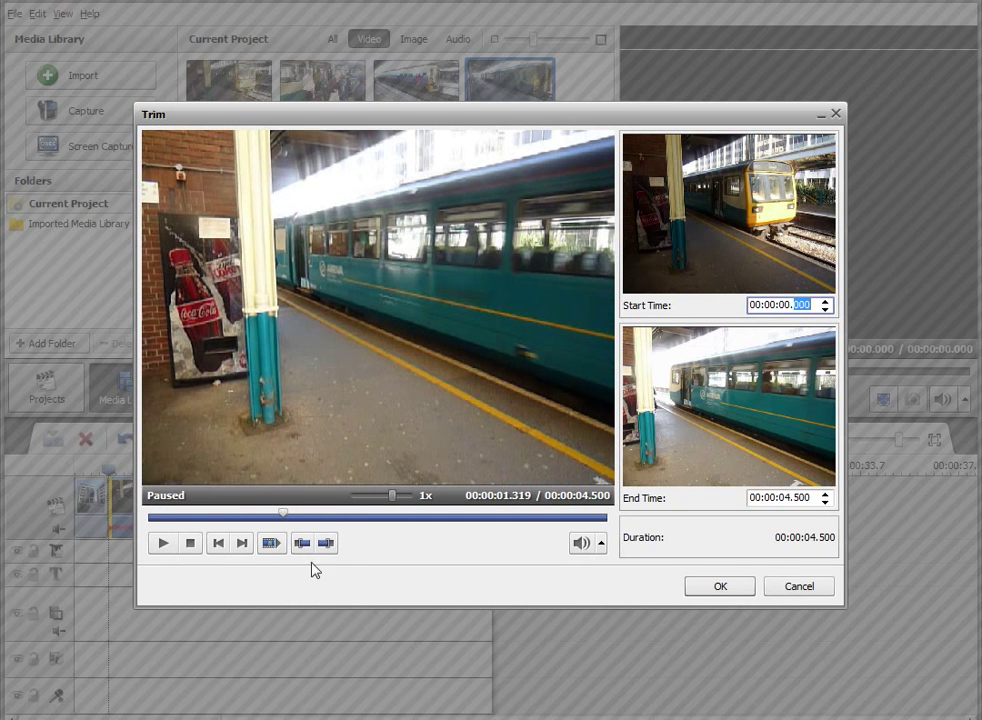
pyautogui.click(301, 544)
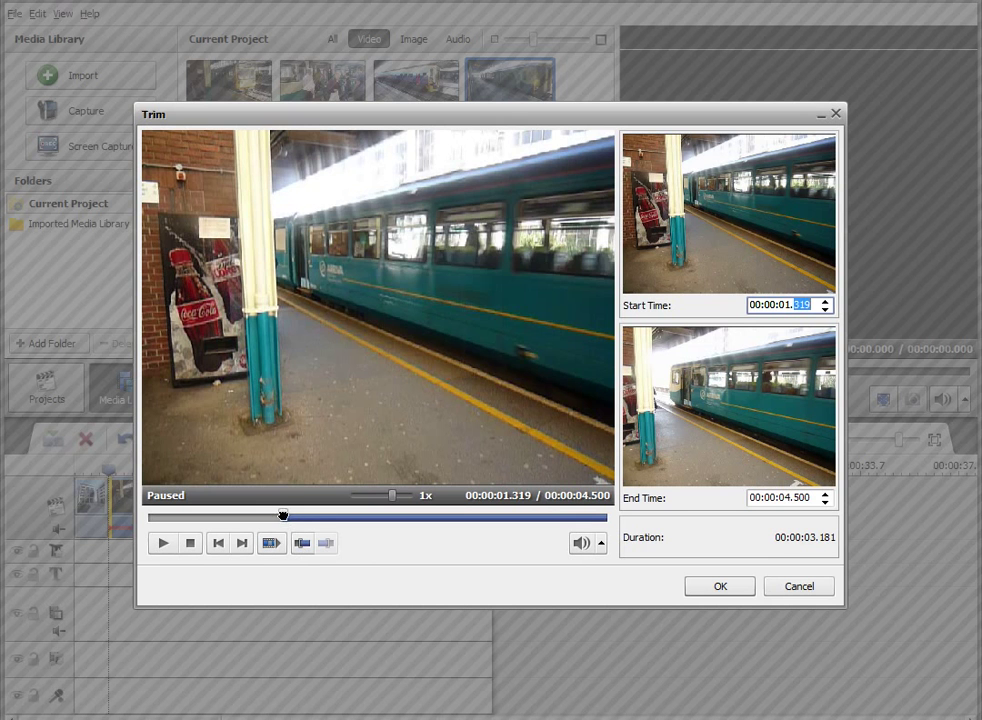
pyautogui.moveTo(283, 516); pyautogui.dragTo(547, 518)
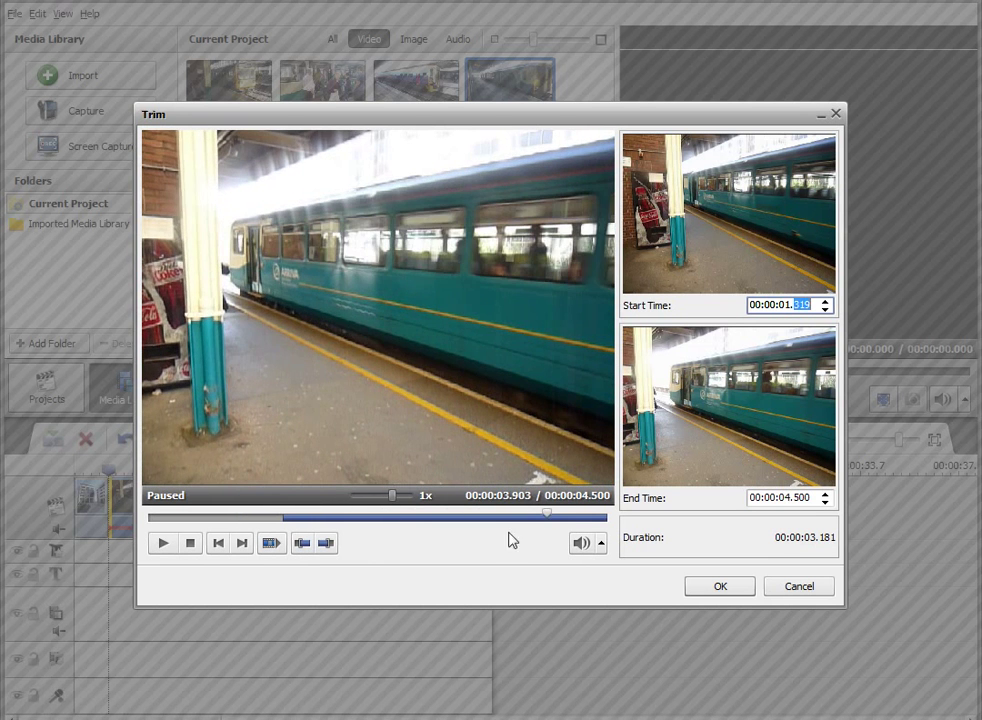
pyautogui.click(327, 544)
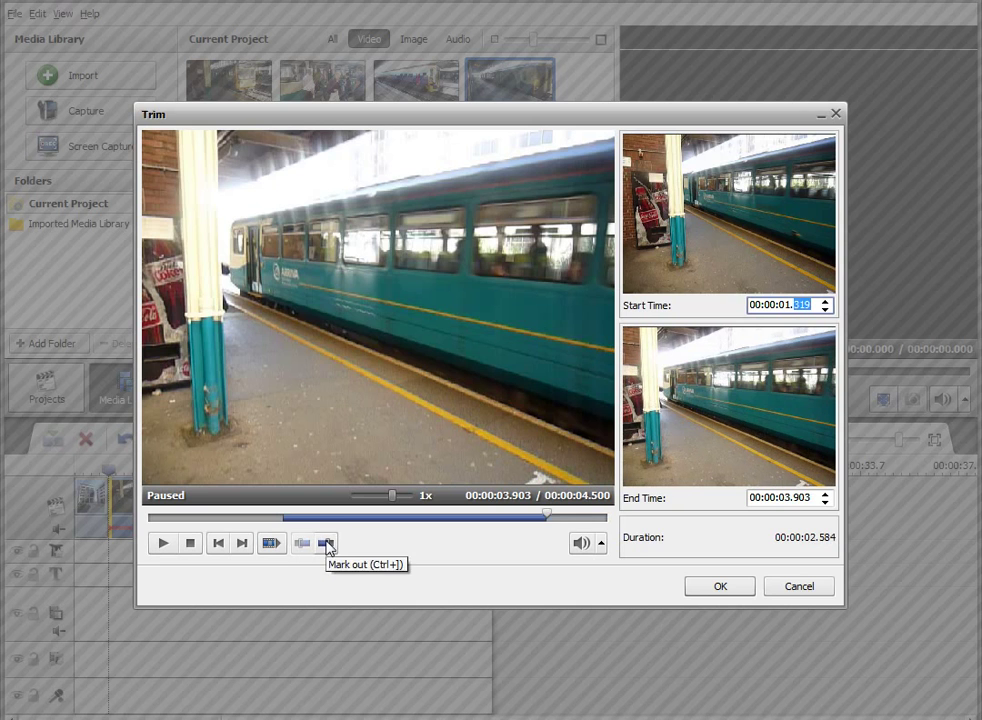
pyautogui.click(722, 585)
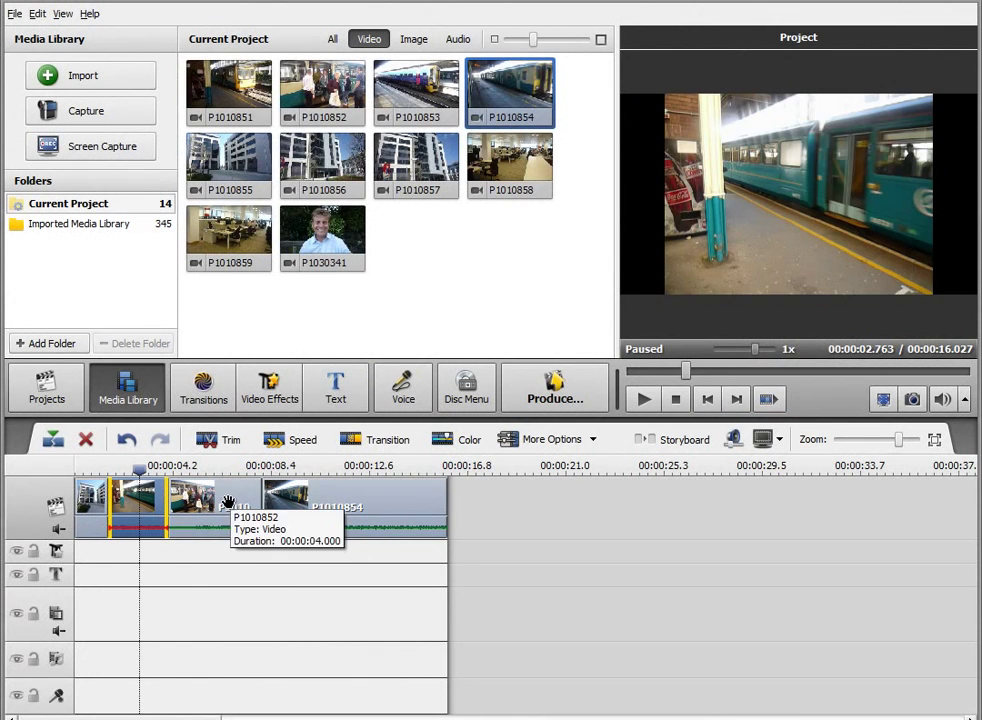
# Preview the P1010852 timeline clip in the Trim window and keep its full length.
pyautogui.click(228, 503)
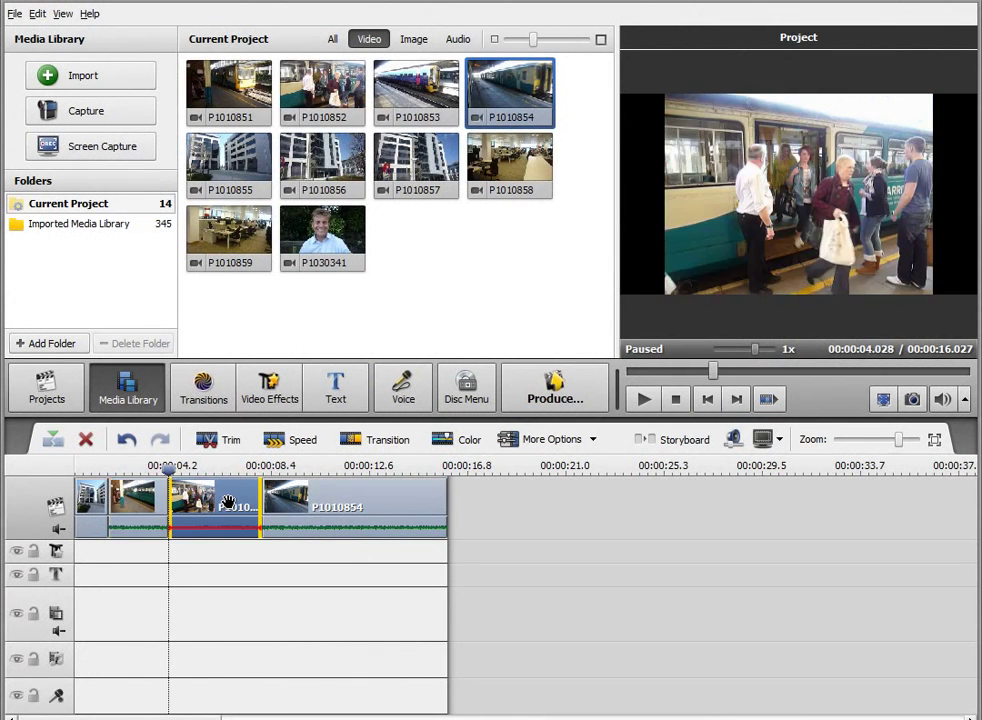
pyautogui.click(215, 443)
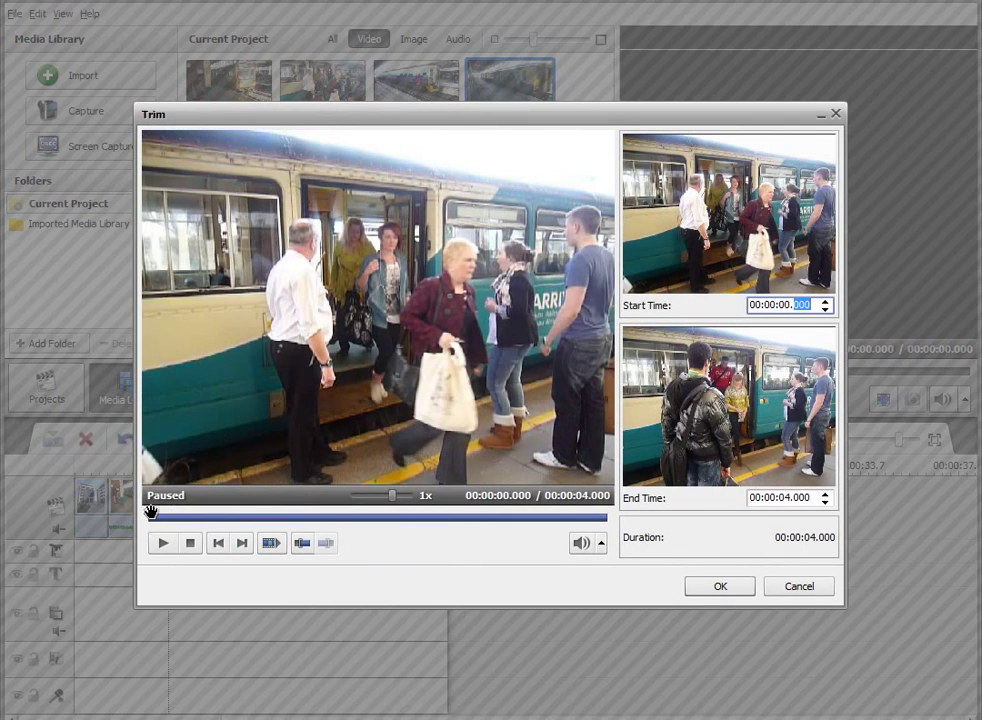
pyautogui.moveTo(150, 512); pyautogui.dragTo(188, 512)
pyautogui.click(161, 544)
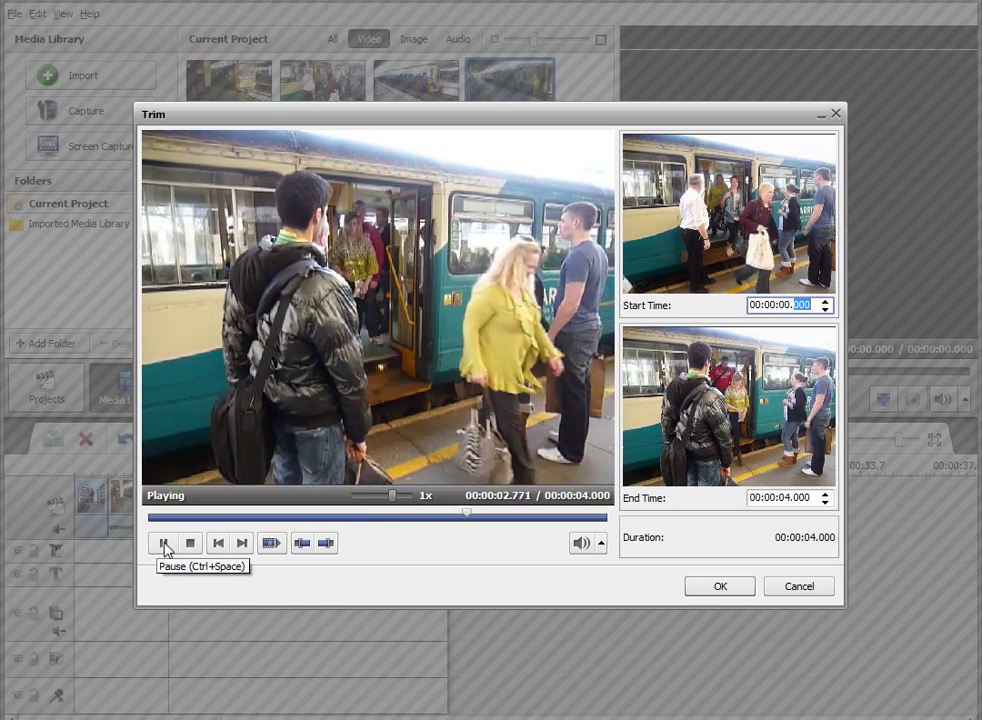
pyautogui.click(163, 543)
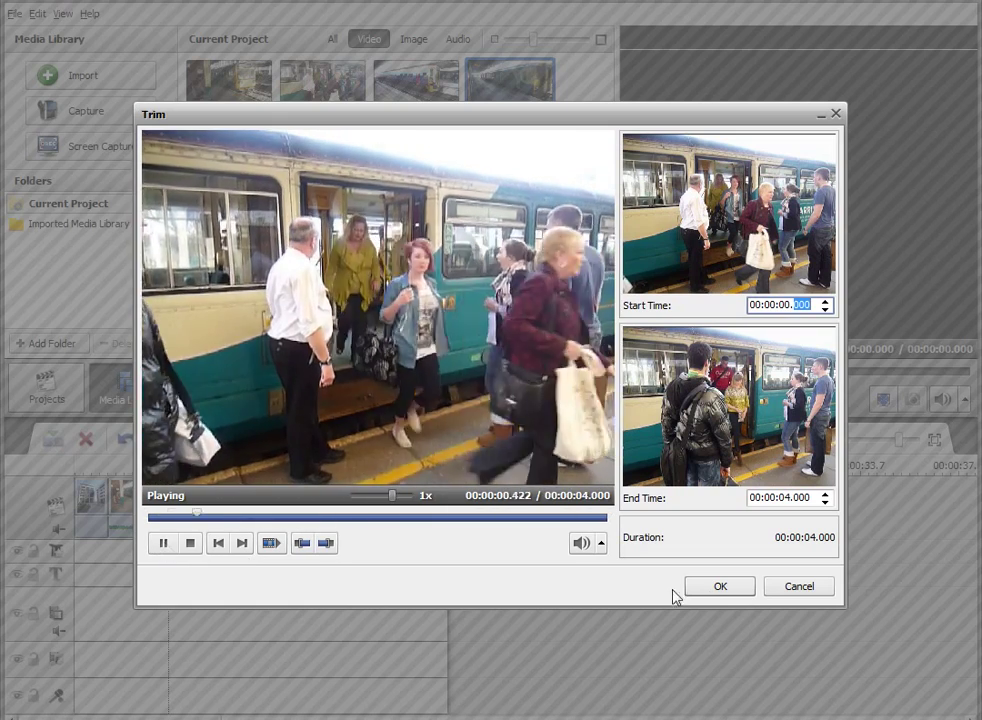
pyautogui.click(190, 543)
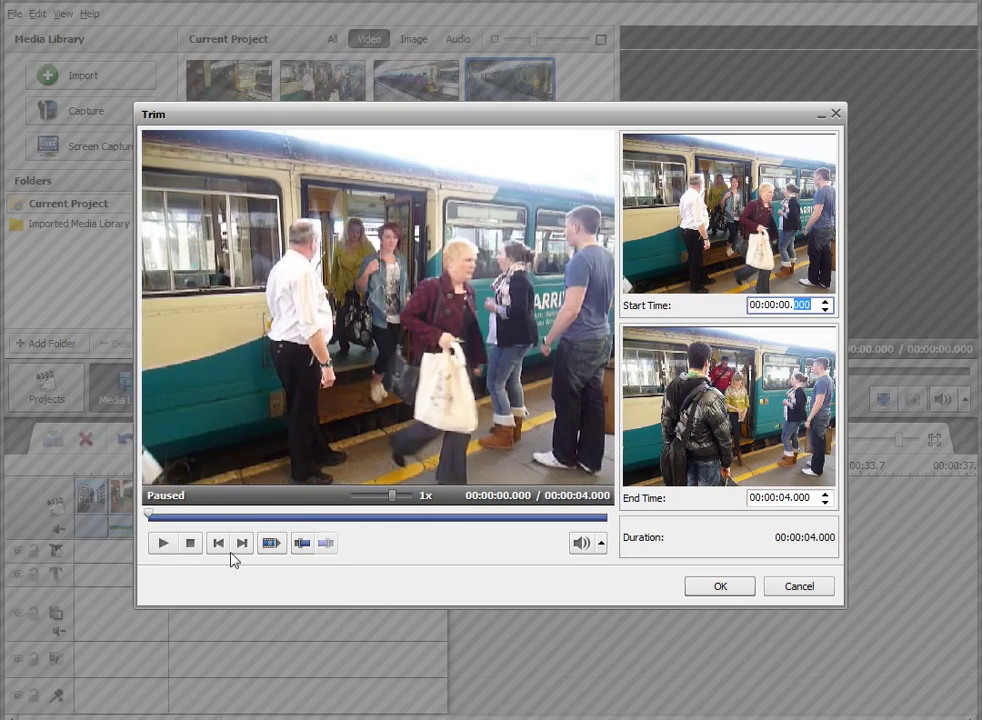
pyautogui.click(722, 588)
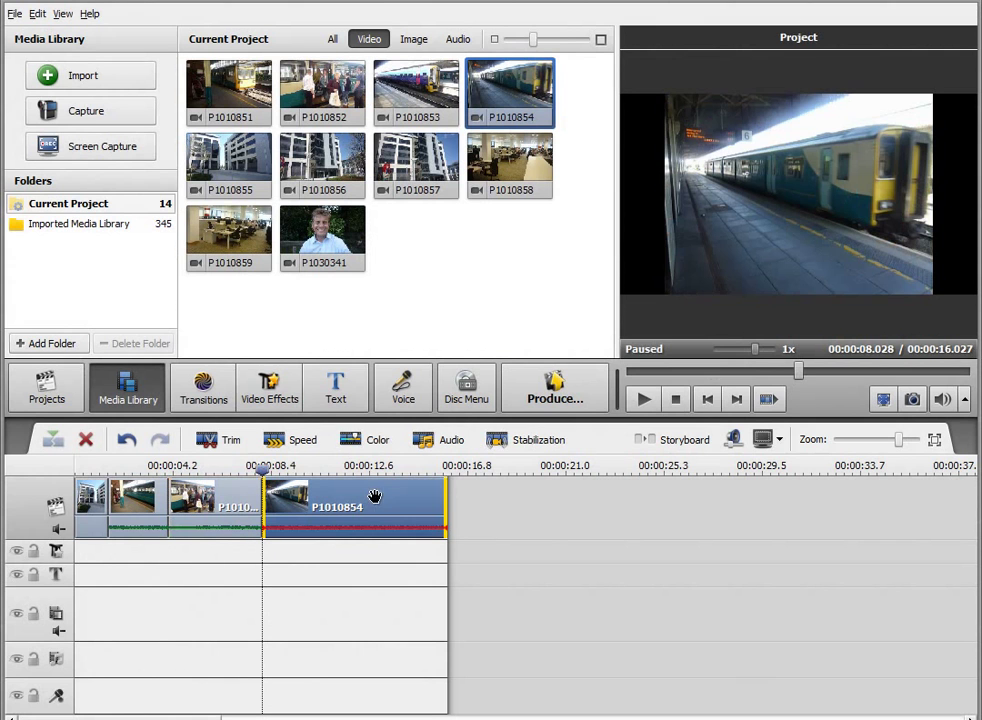
# Trim the beginning of the P1010854 timeline clip so that it starts at 00:00:02.819.
pyautogui.click(226, 440)
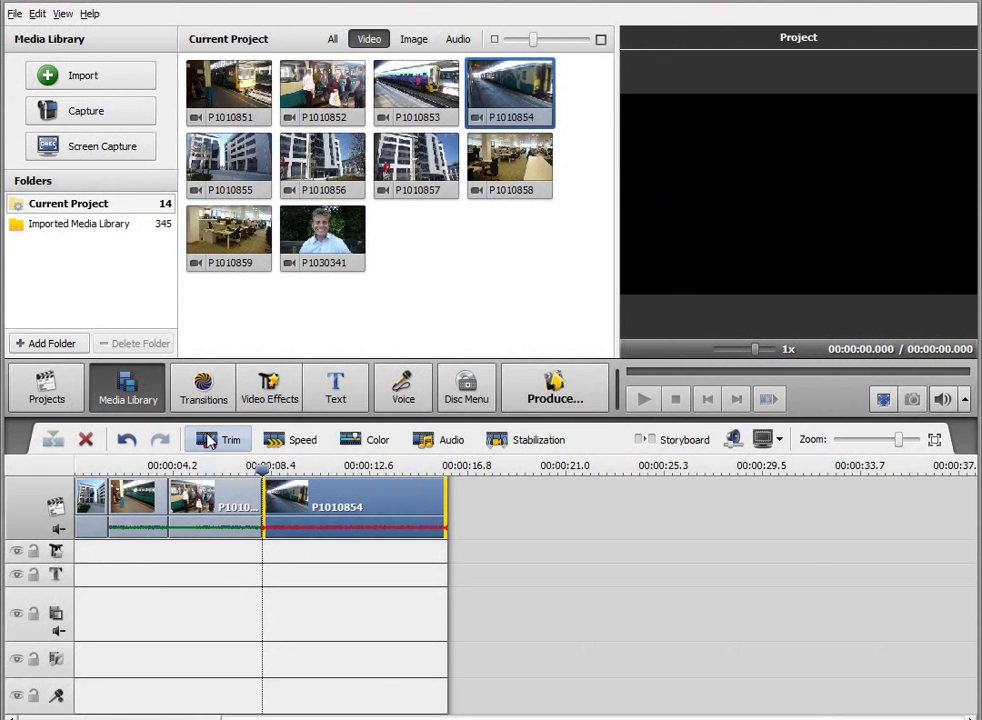
pyautogui.click(212, 441)
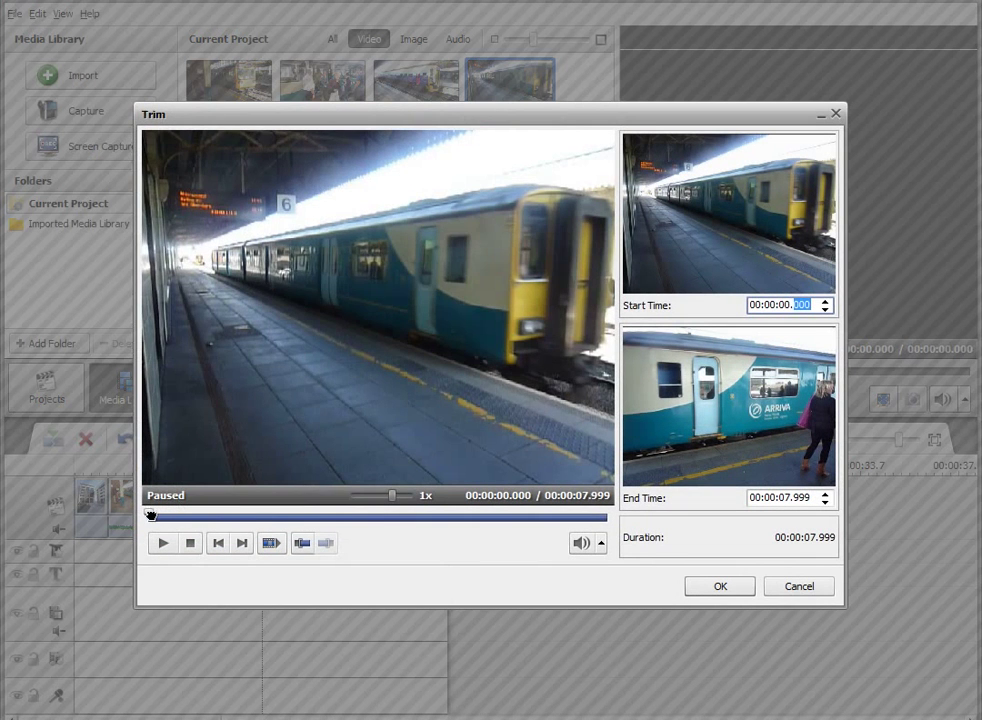
pyautogui.moveTo(150, 515); pyautogui.dragTo(548, 511)
pyautogui.click(301, 542)
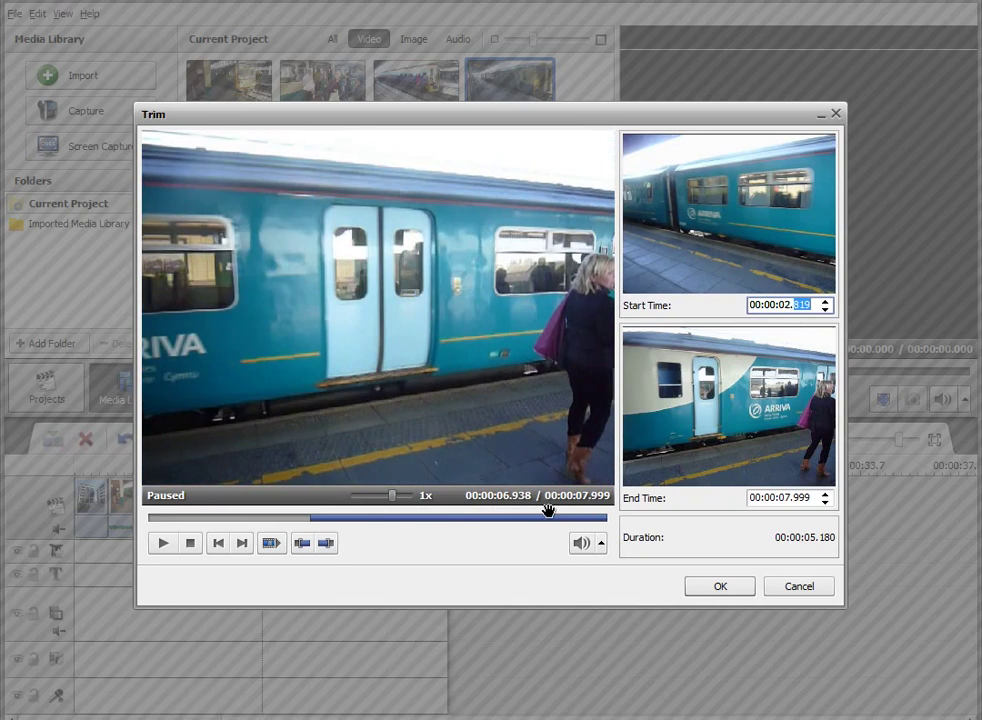
pyautogui.click(720, 587)
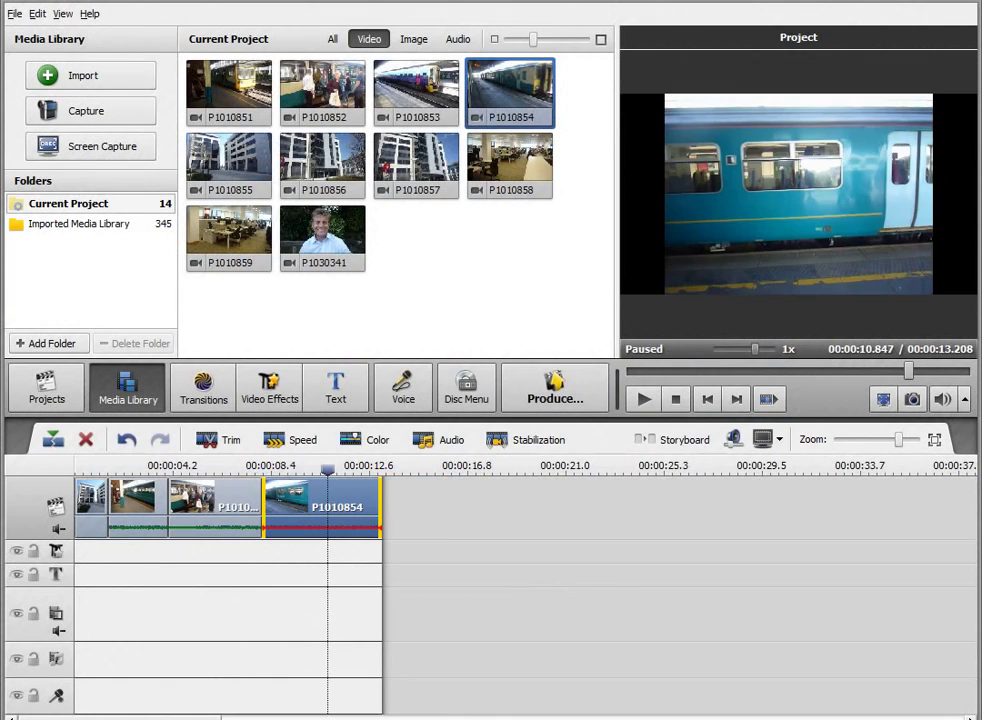